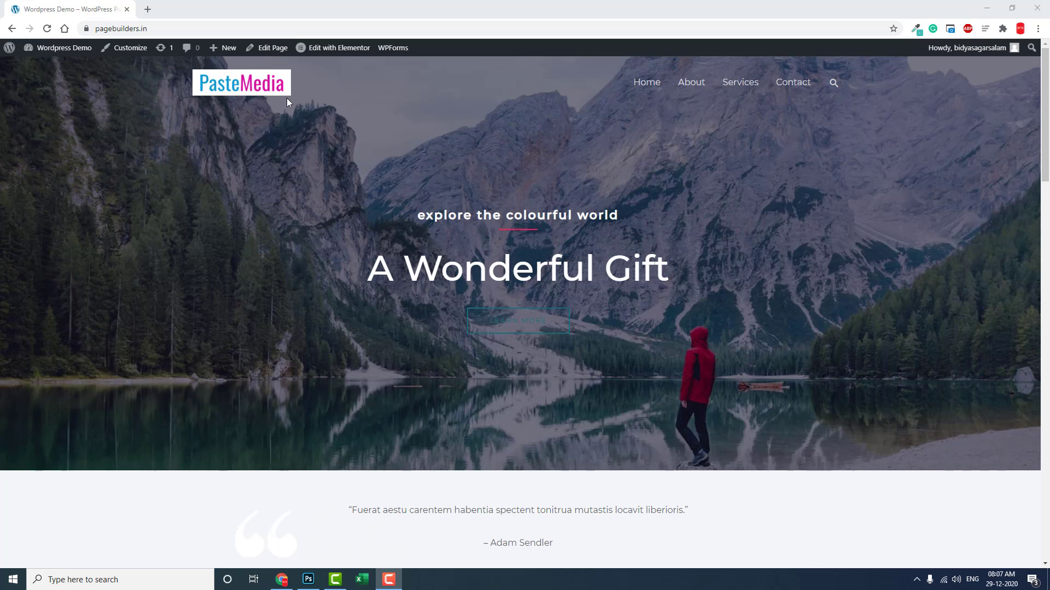
- Open the site's theme customization and go to the header's Site Identity settings
left_click(115, 54)
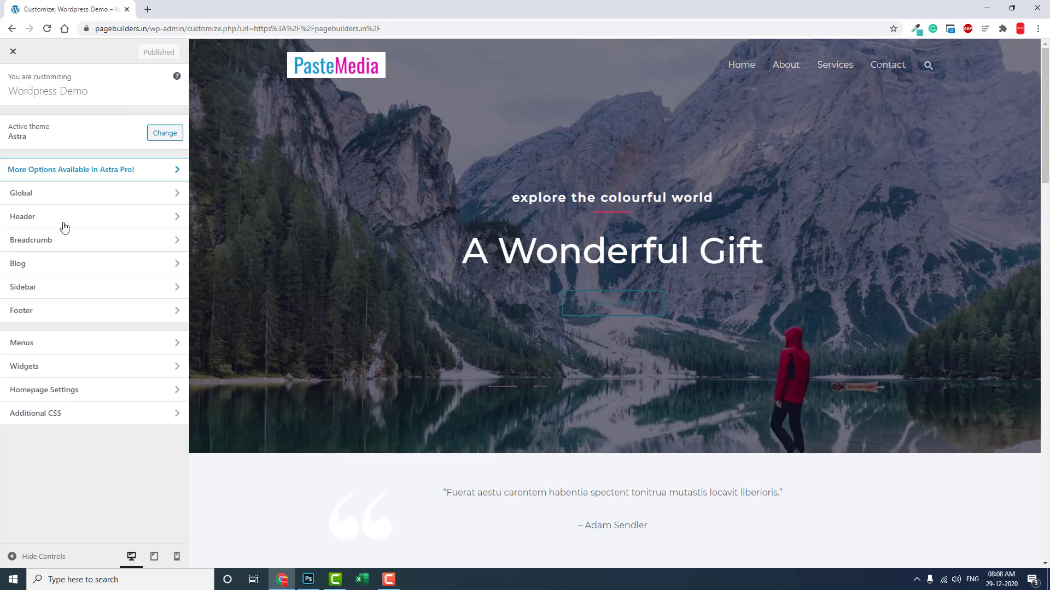
left_click(44, 218)
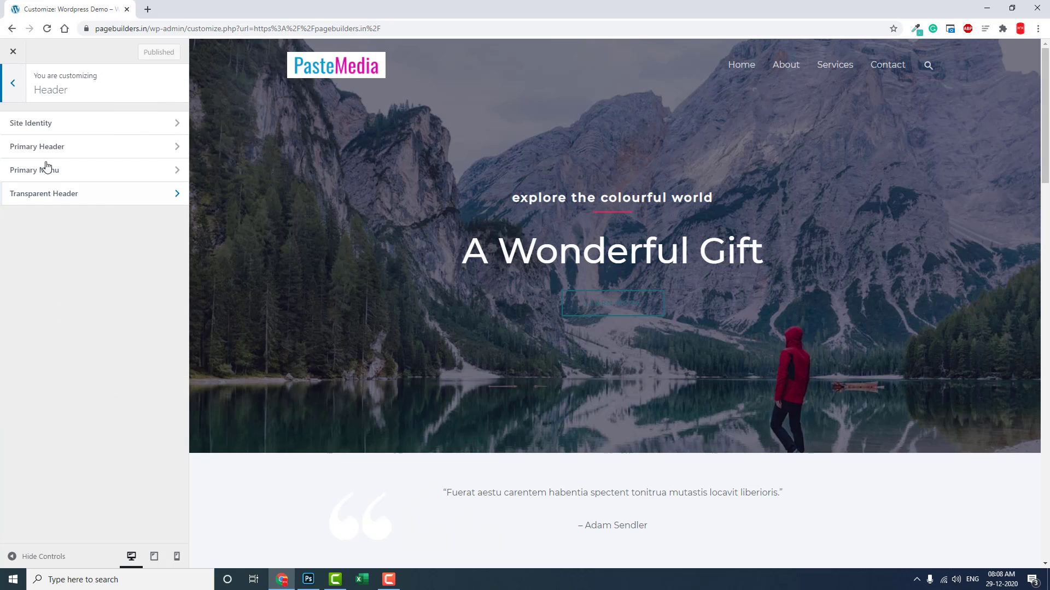
left_click(43, 123)
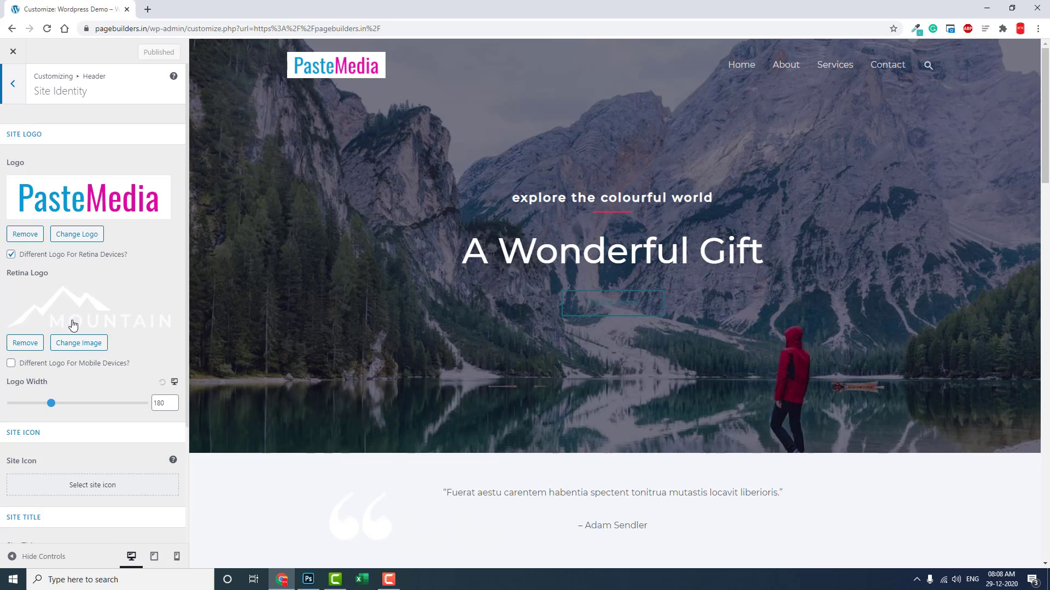
left_click(84, 235)
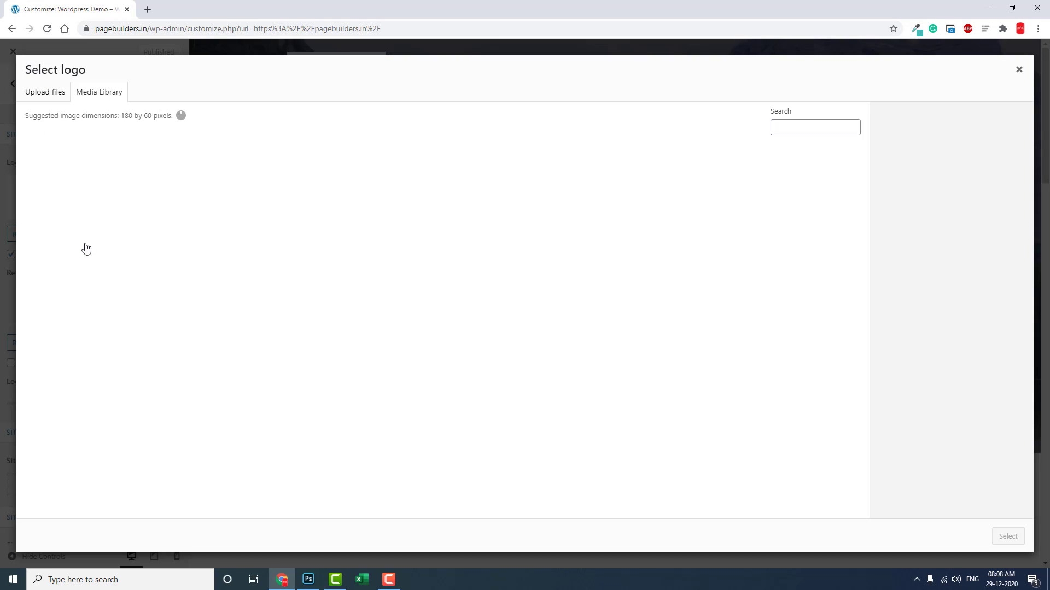
scroll(155, 220, "down", 2)
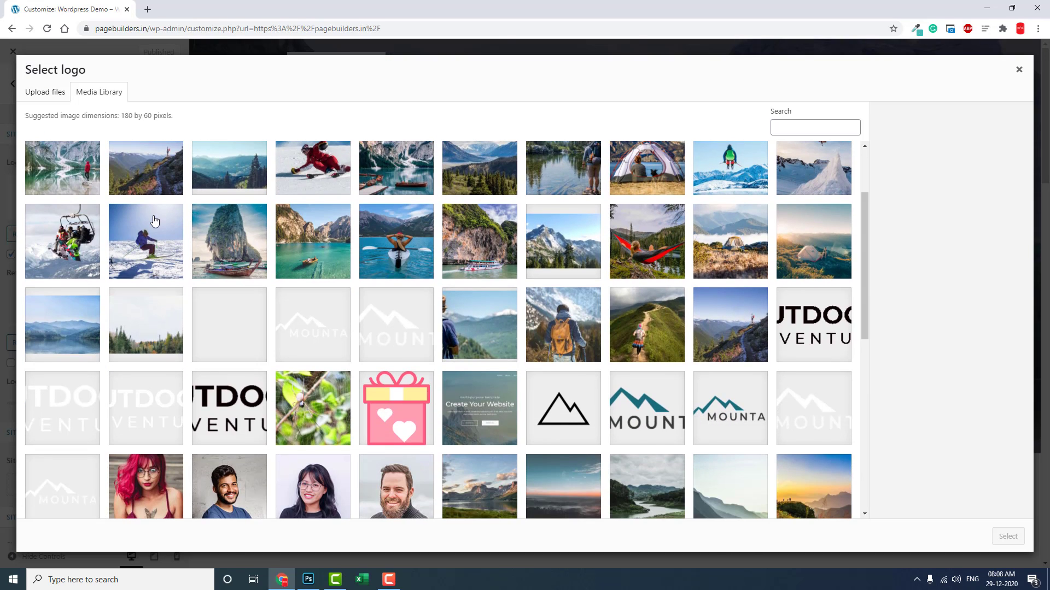
left_click(655, 423)
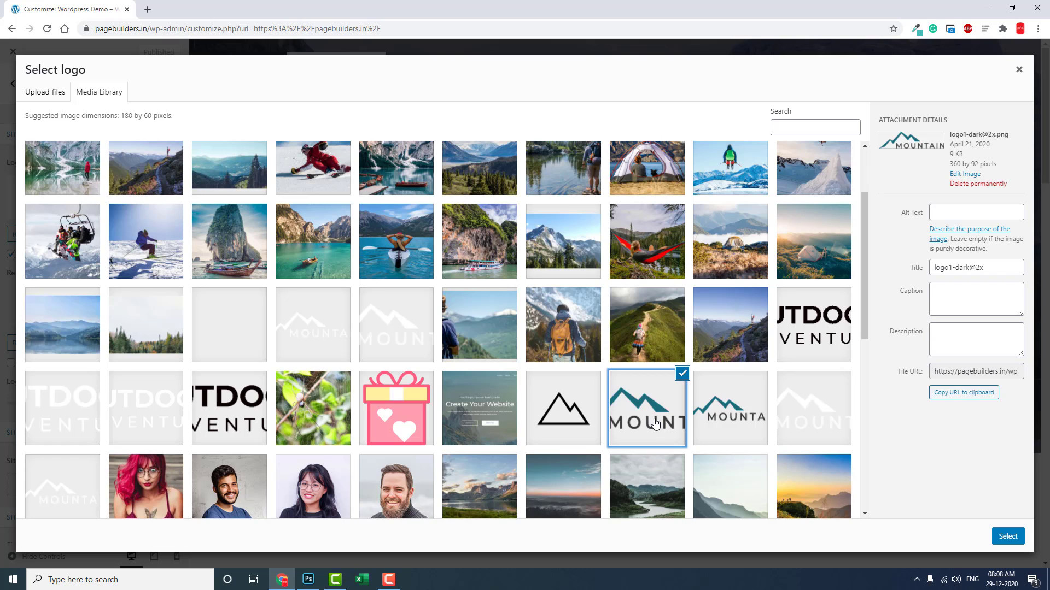
left_click(1016, 538)
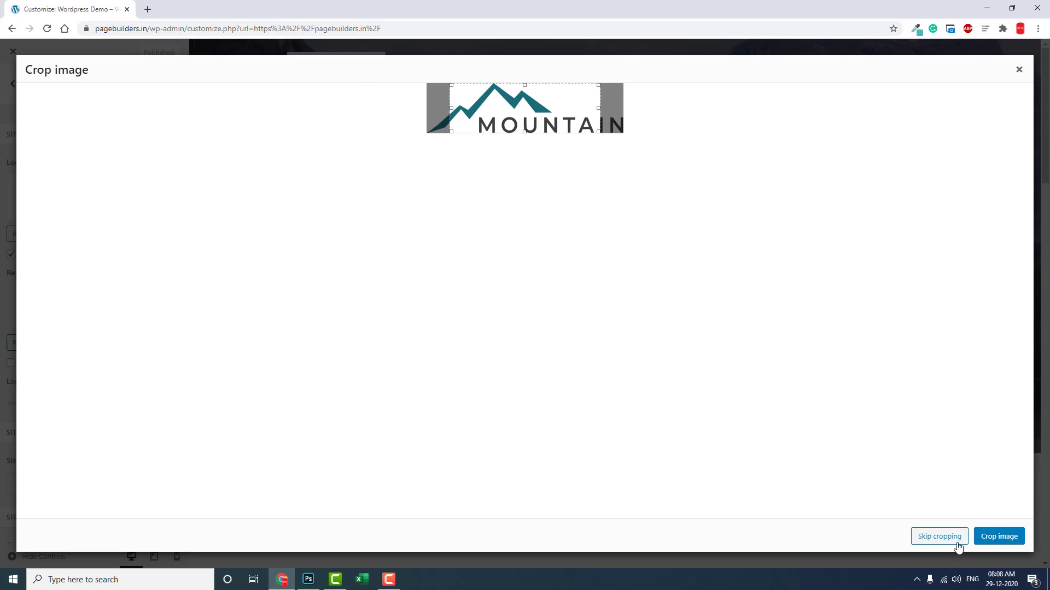
left_click(940, 537)
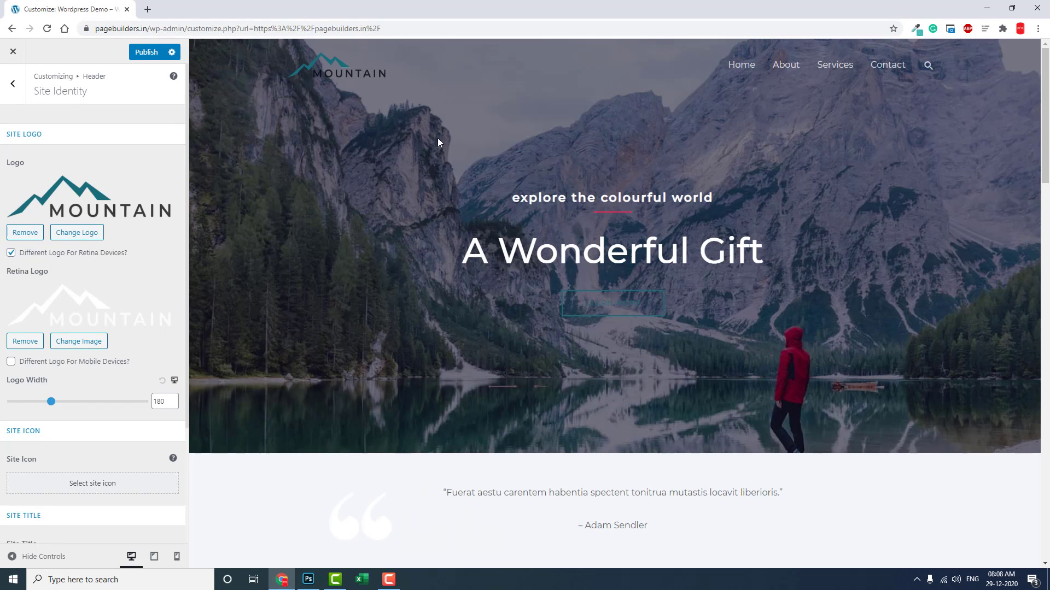
left_click(64, 237)
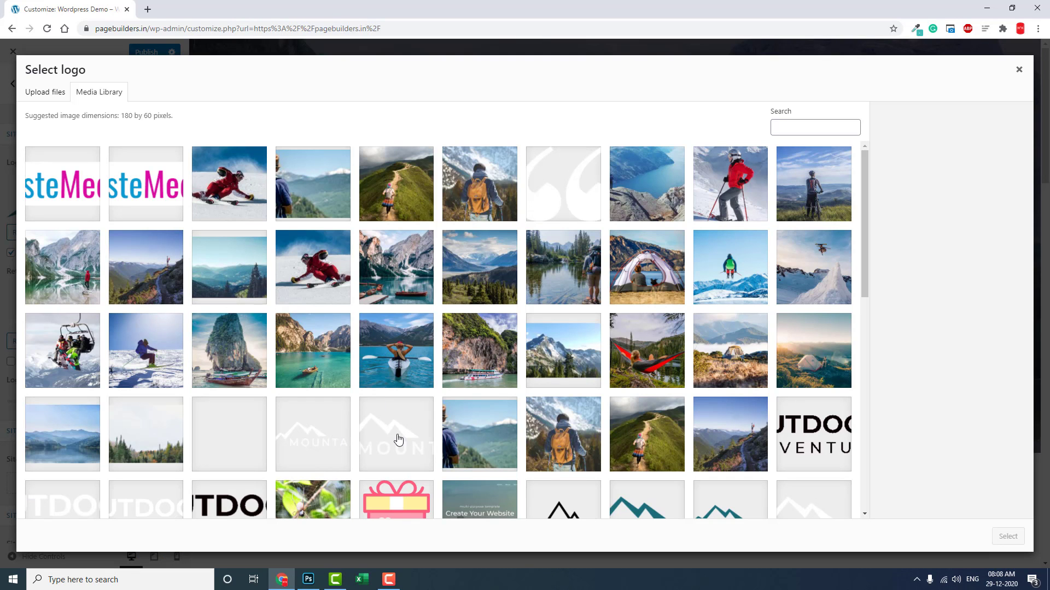
left_click(377, 433)
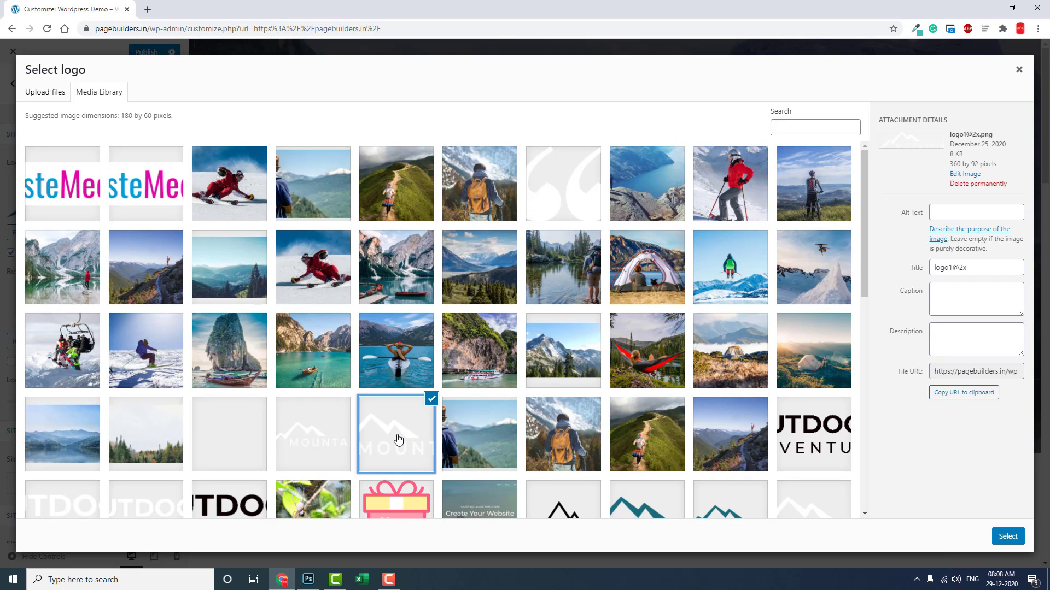
left_click(1008, 537)
left_click(1005, 536)
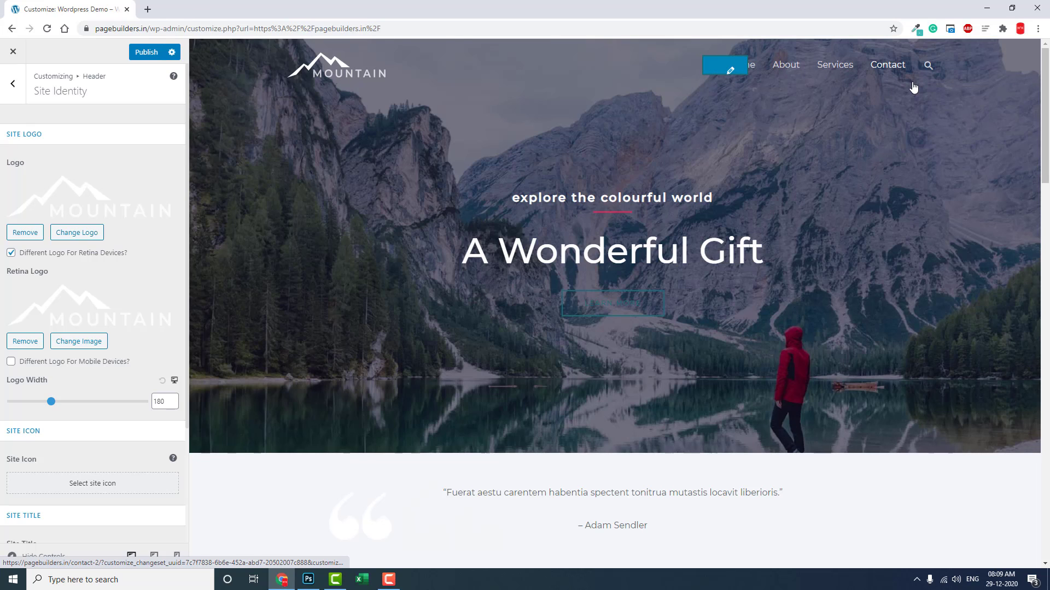
left_click(138, 56)
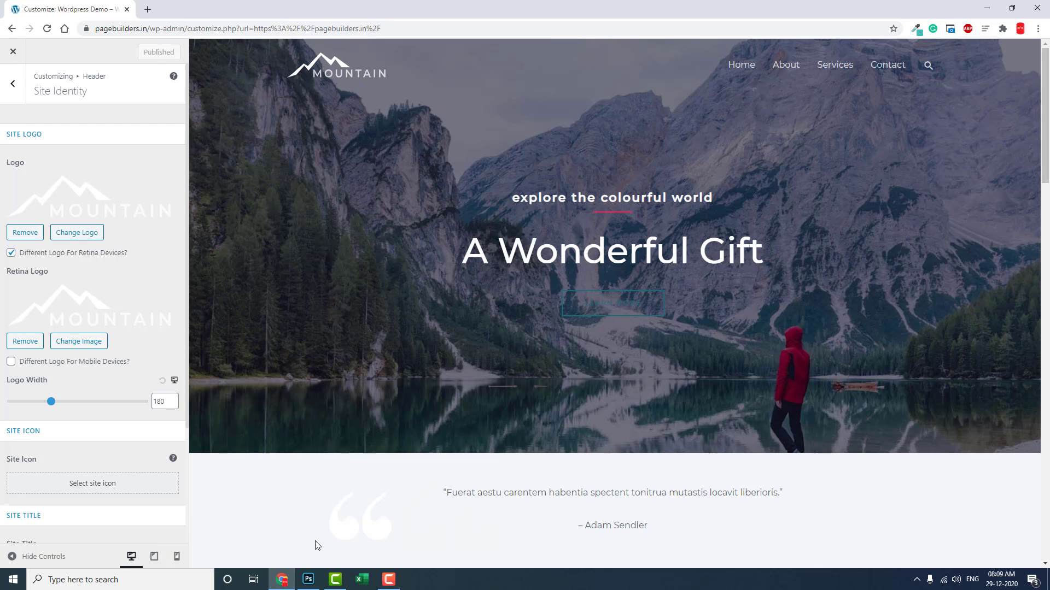
- Switch to Photoshop and delete the white Background layer behind the PasteMedia text
left_click(308, 579)
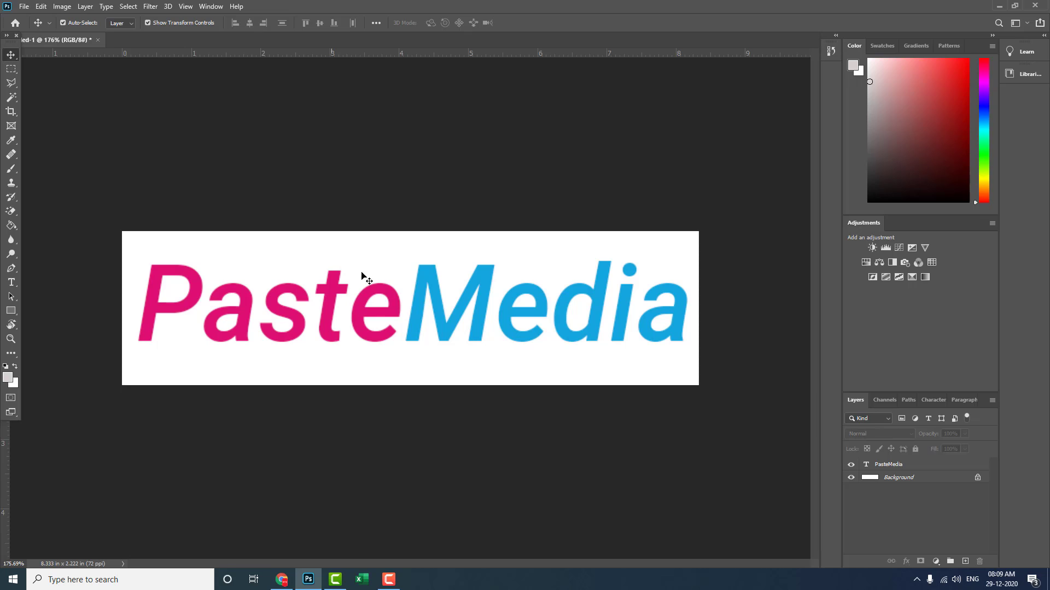
left_click(902, 479)
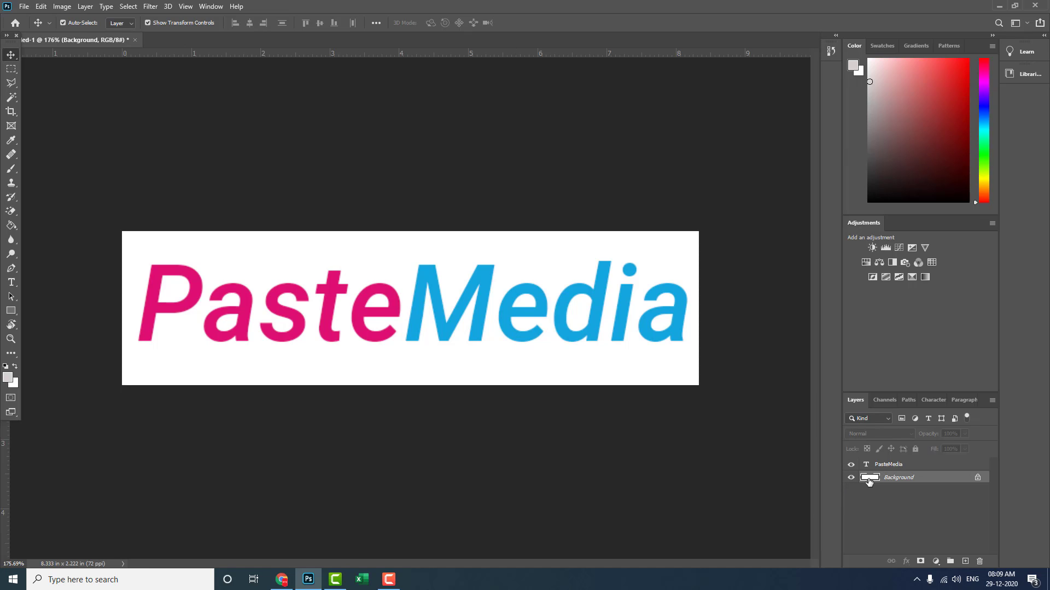
key("Delete")
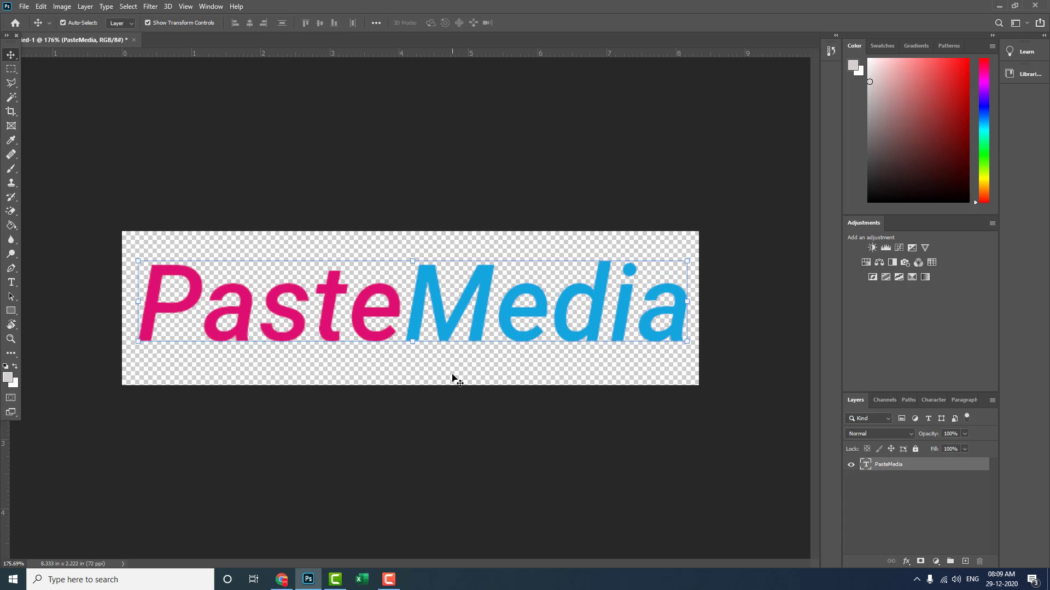
left_click(454, 380)
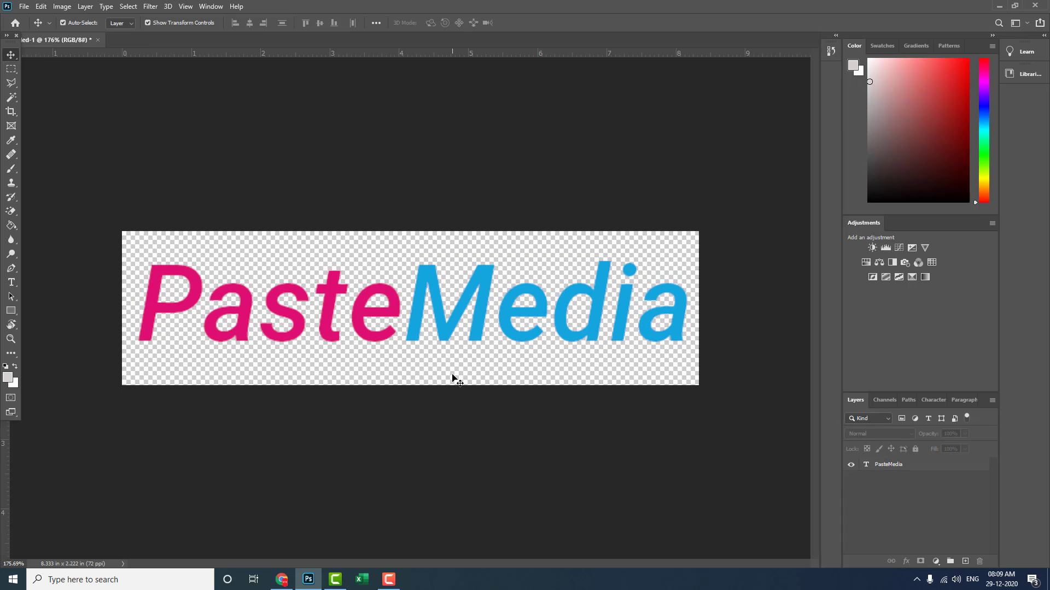
- Check the logo document's canvas width and height in pixels, comparing it with the site's header in the browser
left_click(61, 6)
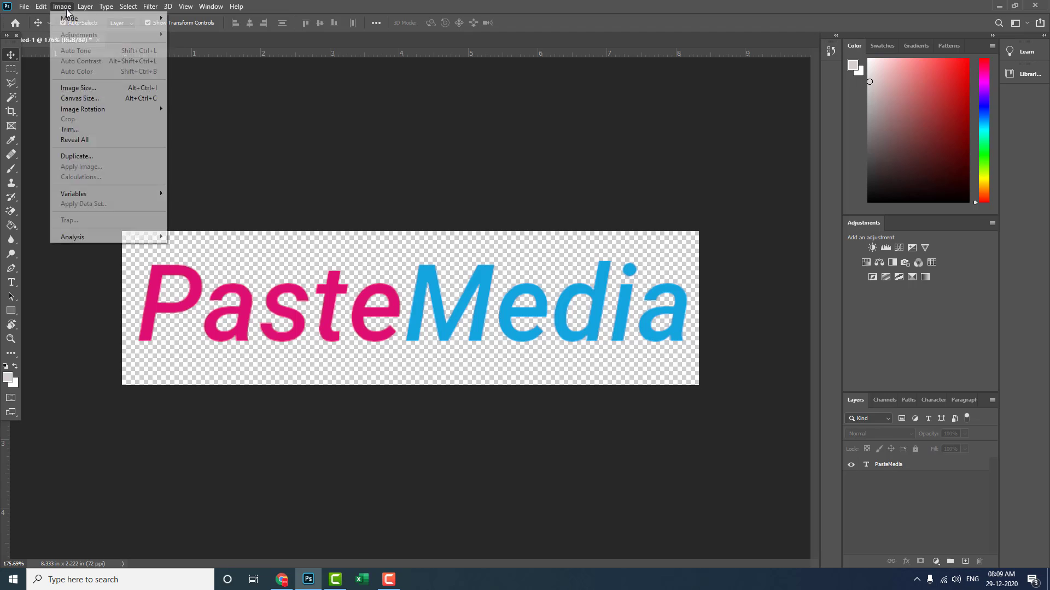
left_click(87, 99)
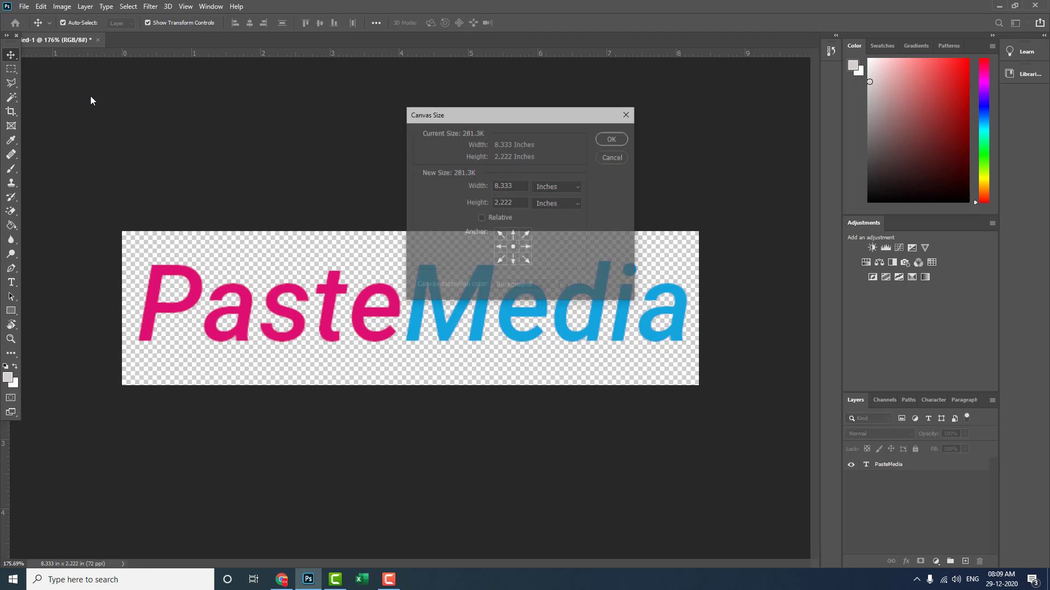
left_click(562, 187)
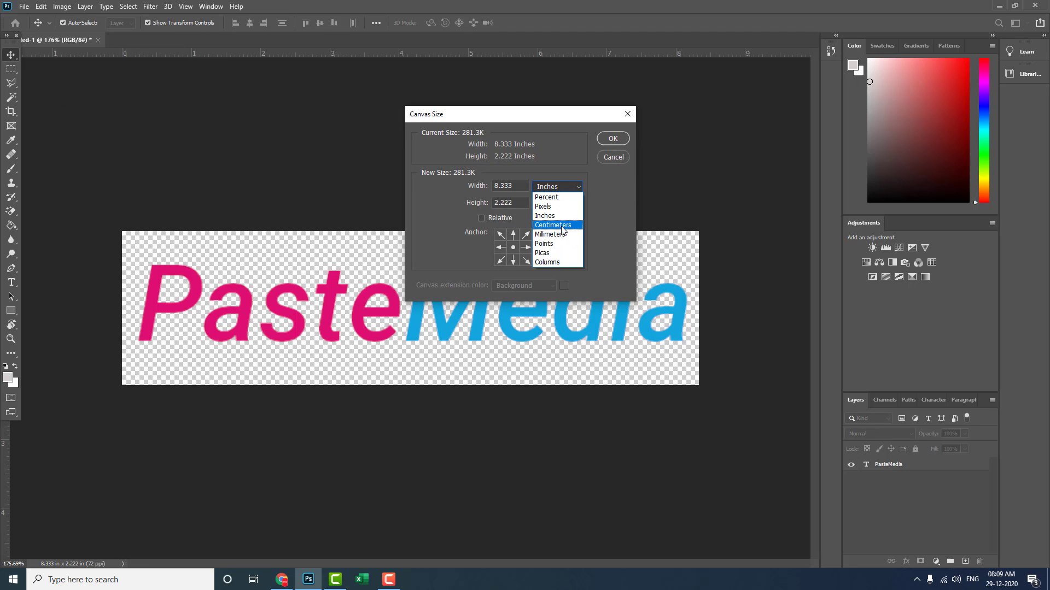
left_click(563, 207)
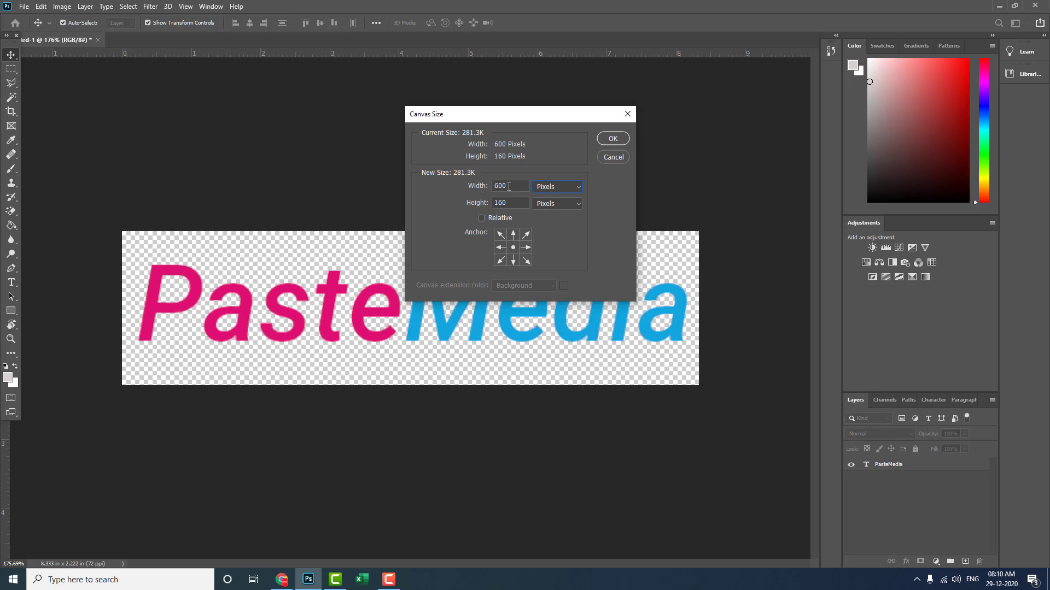
left_click(282, 579)
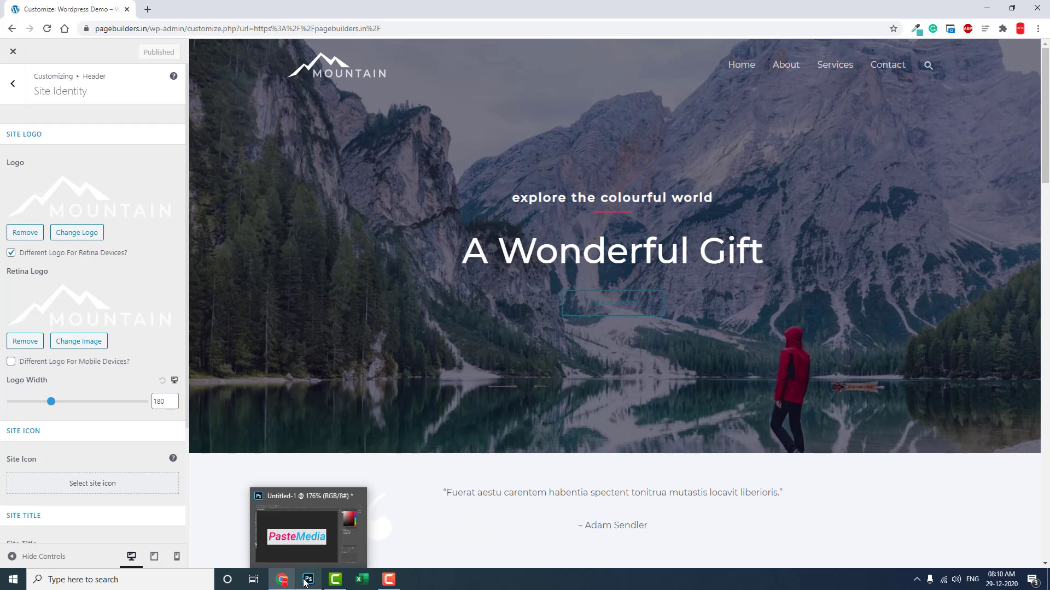
left_click(308, 564)
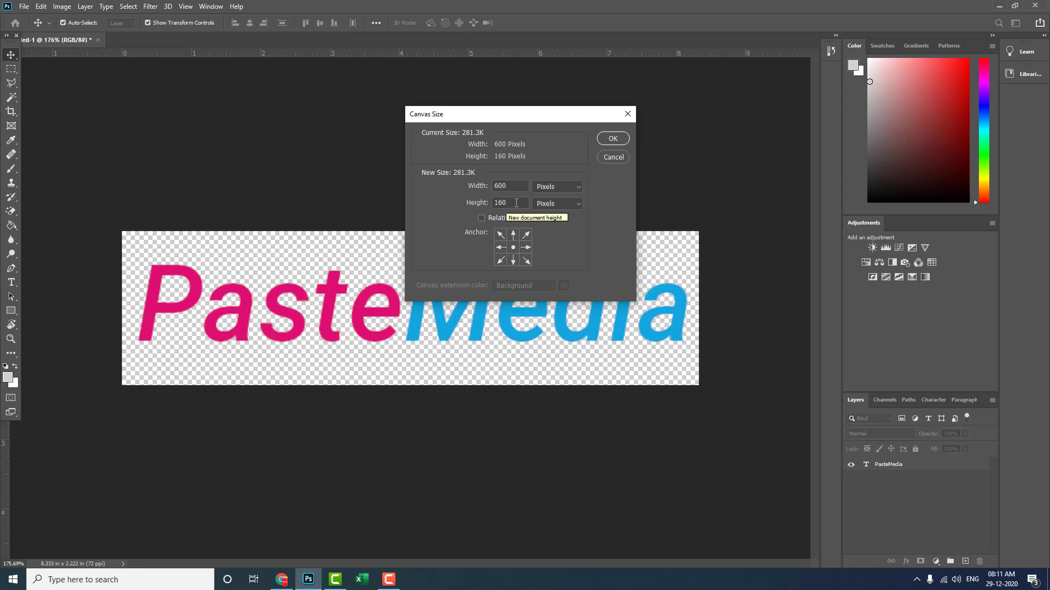
left_click(612, 140)
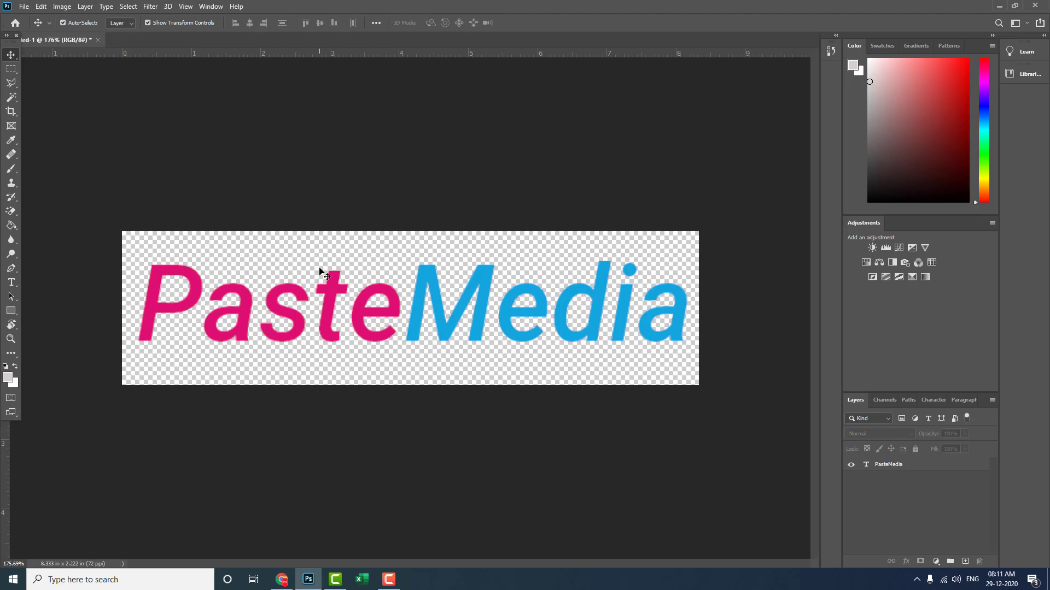
- Save a PNG copy of the logo as logo-demo in the Downloads folder, using the smallest file size
left_click(24, 6)
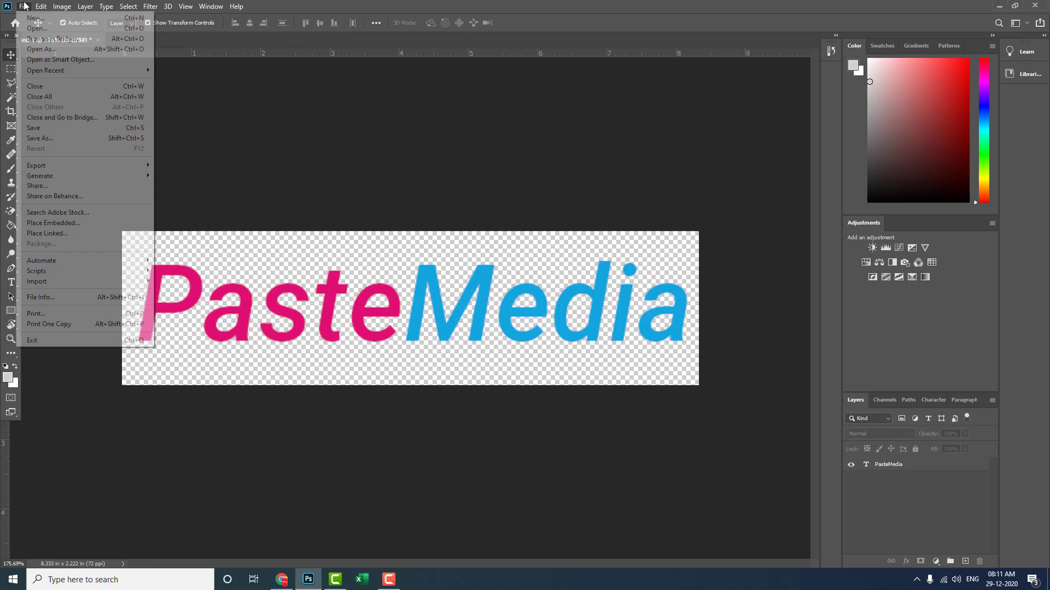
left_click(51, 140)
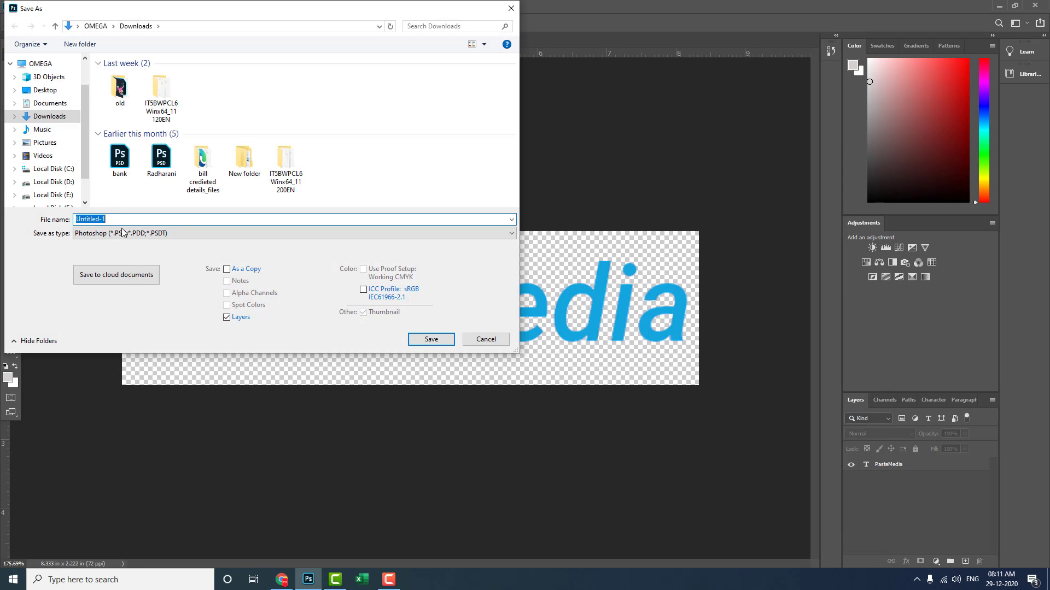
left_click(126, 235)
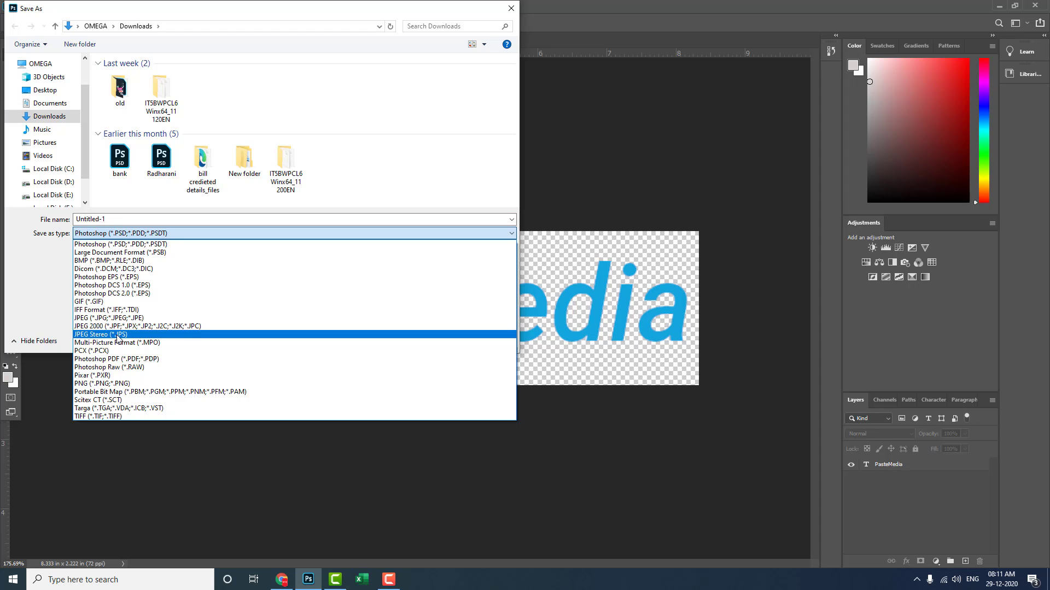
left_click(113, 383)
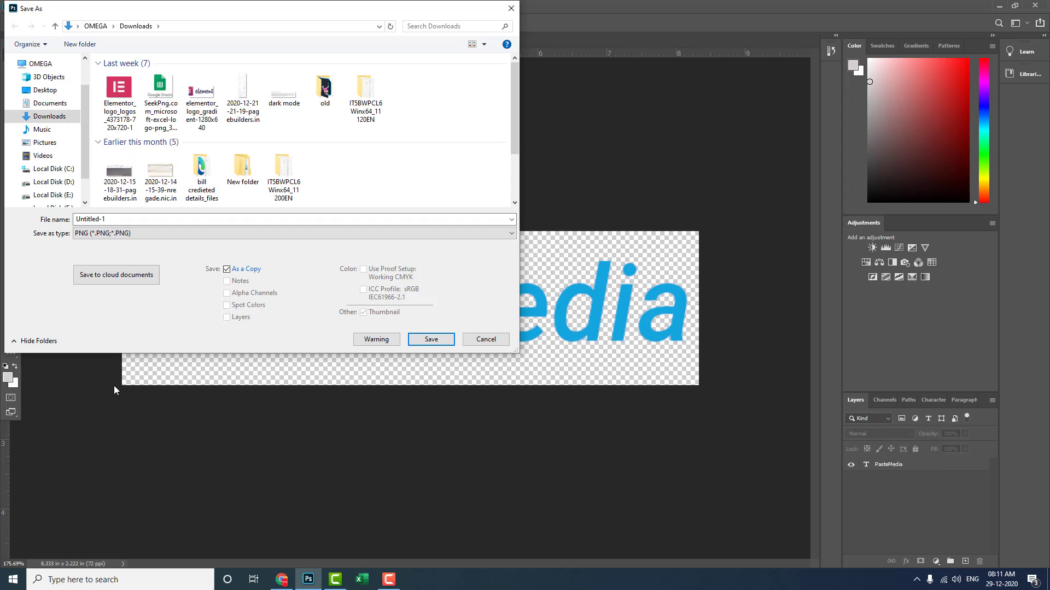
left_click(119, 219)
type("l")
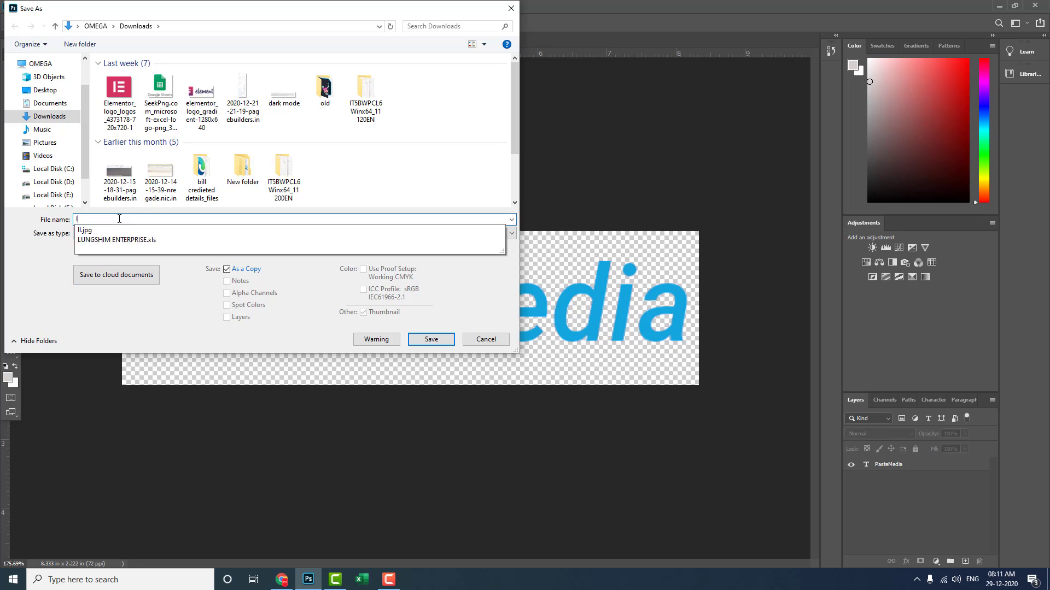
type("ogo-dem")
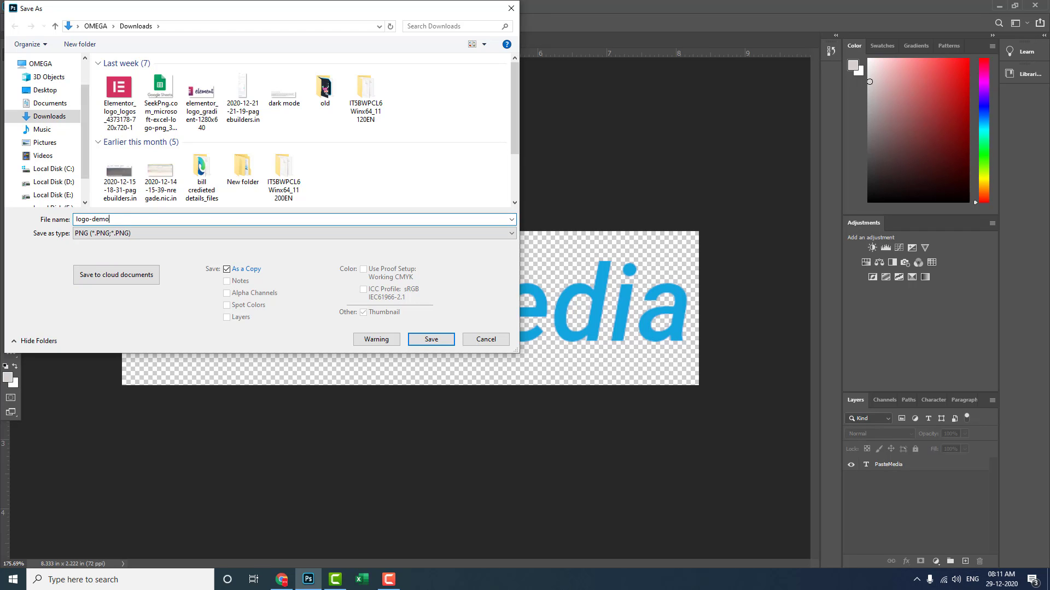
type("o")
left_click(422, 340)
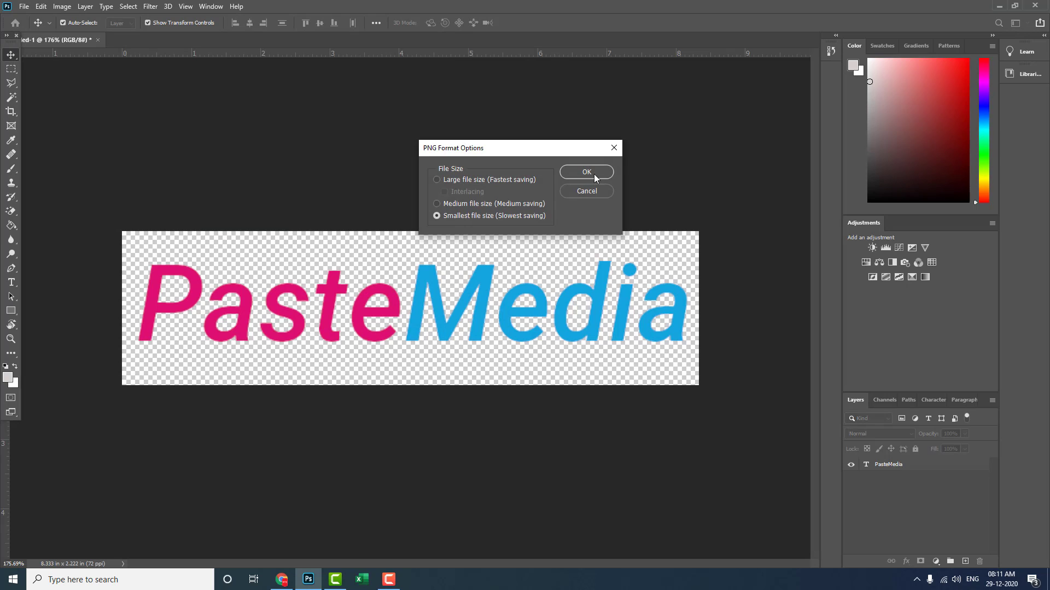
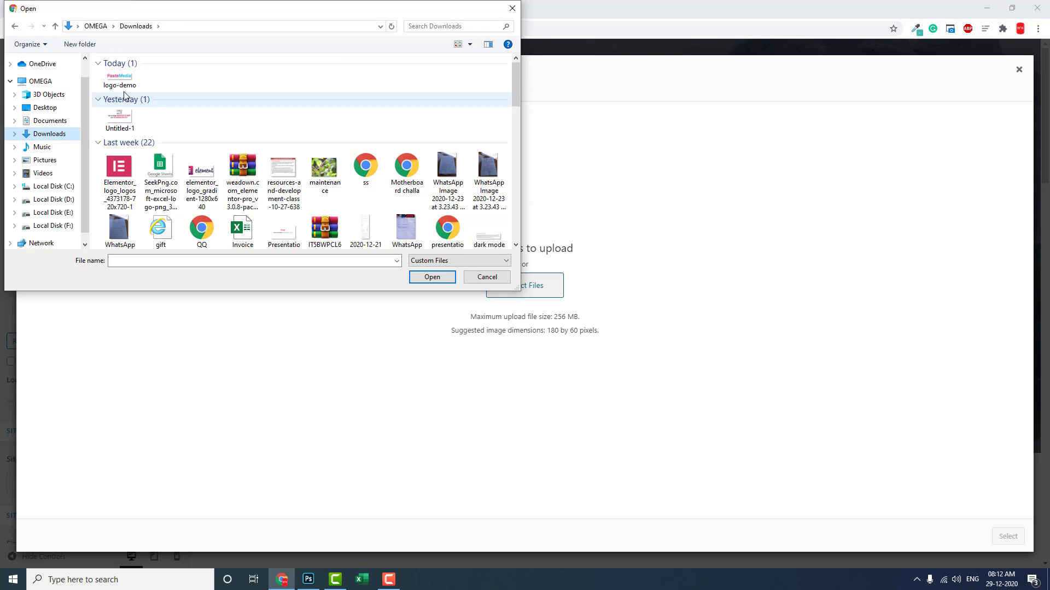
- In Chrome, upload logo-demo from Downloads as the uncropped site logo and remove the mountain retina logo
double_click(123, 81)
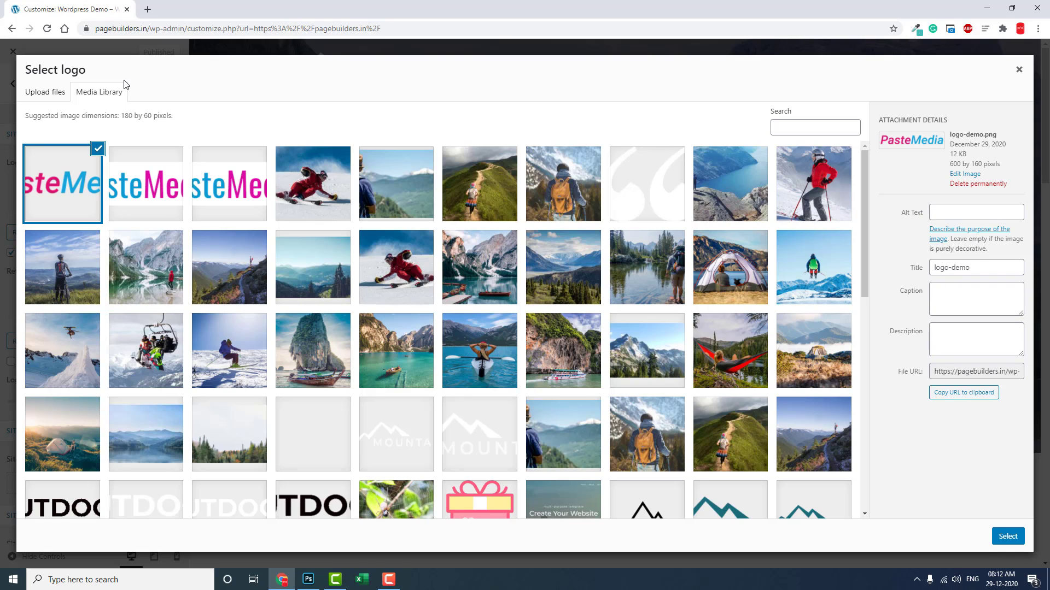
left_click(1008, 536)
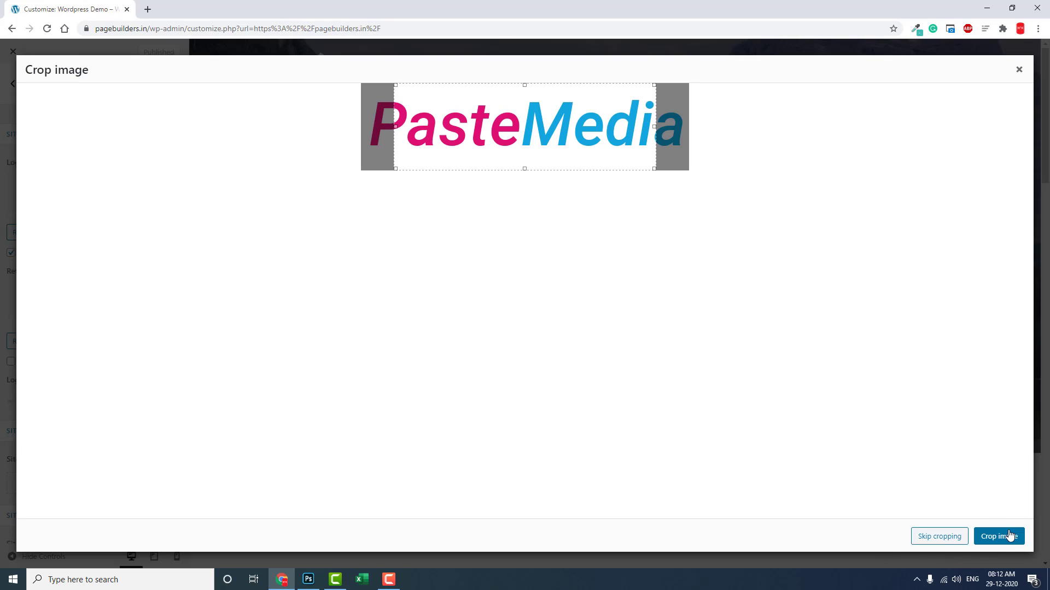
left_click(950, 538)
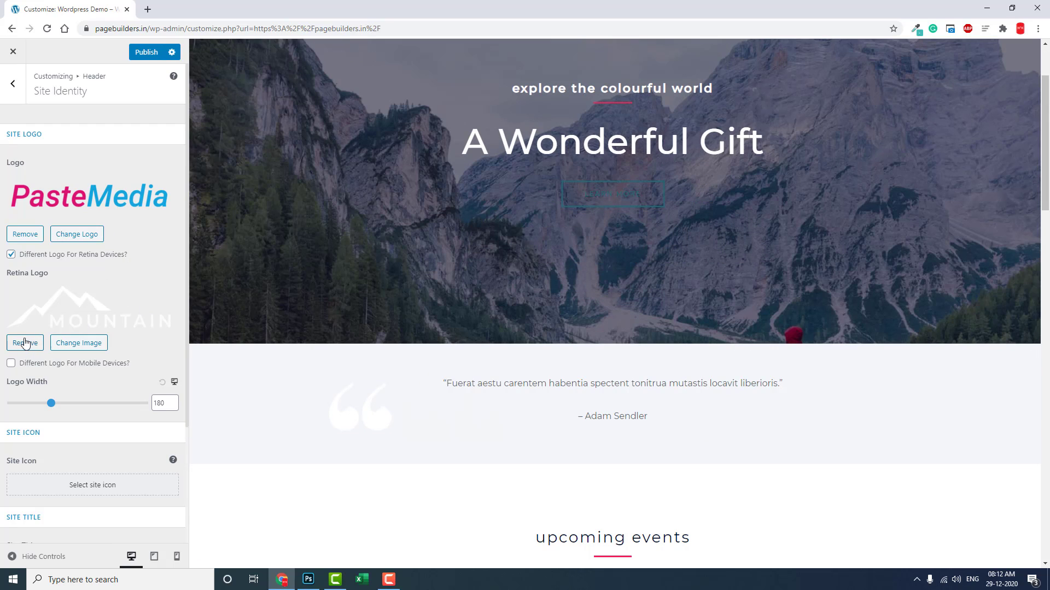
left_click(25, 343)
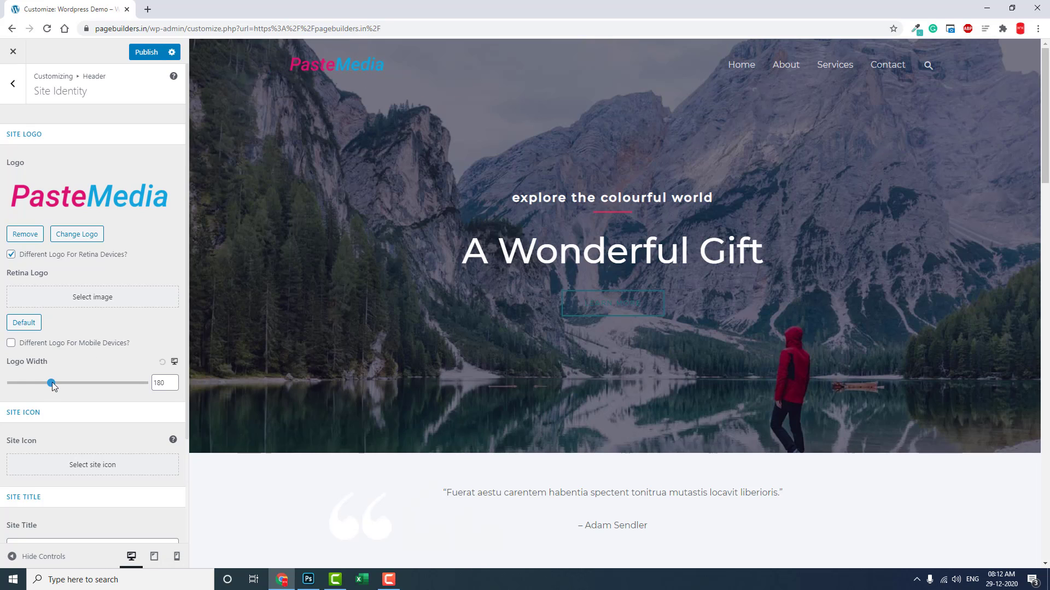
- Set the header logo width to 300 and return to the customizer's main overview
left_click_drag(52, 383, 80, 399)
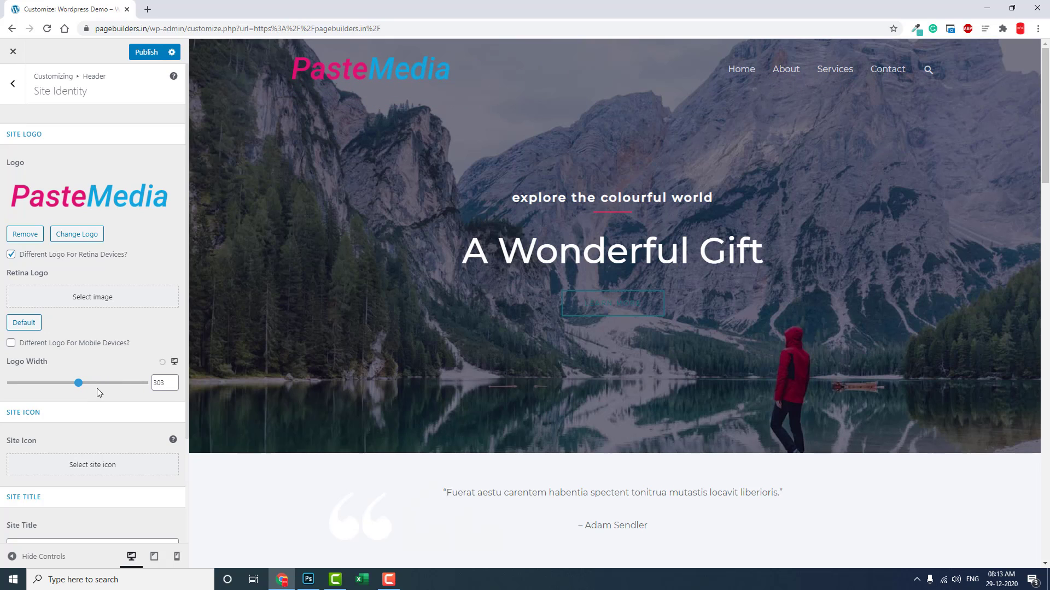
left_click(172, 386)
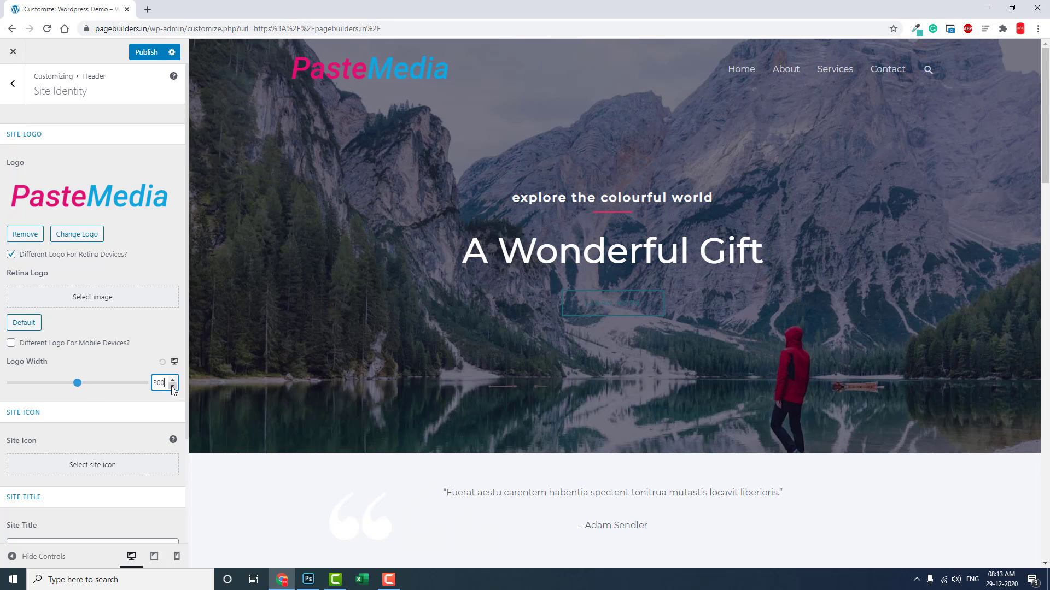
left_click(16, 86)
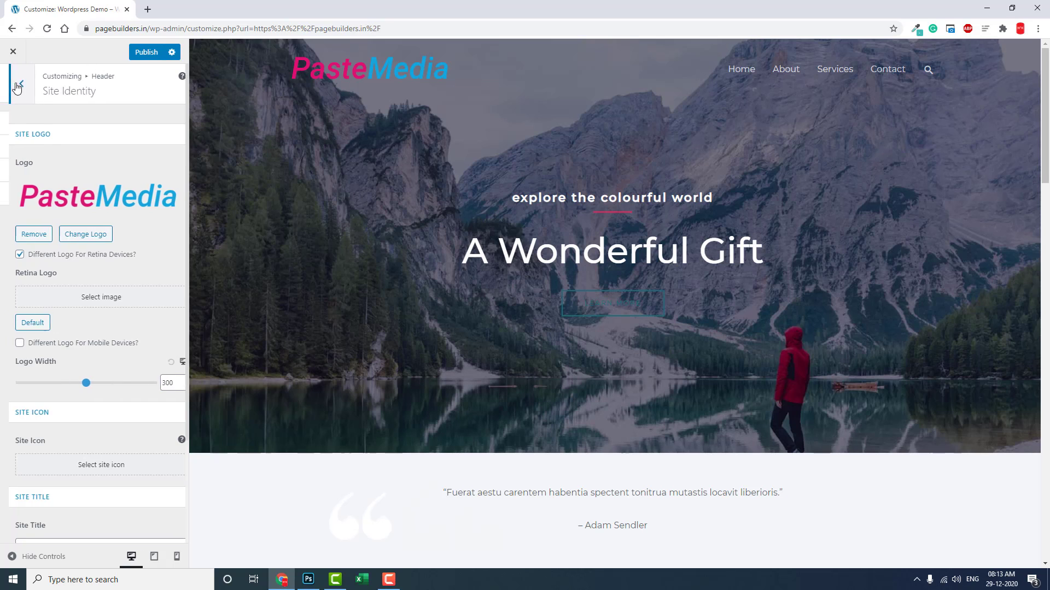
left_click(16, 85)
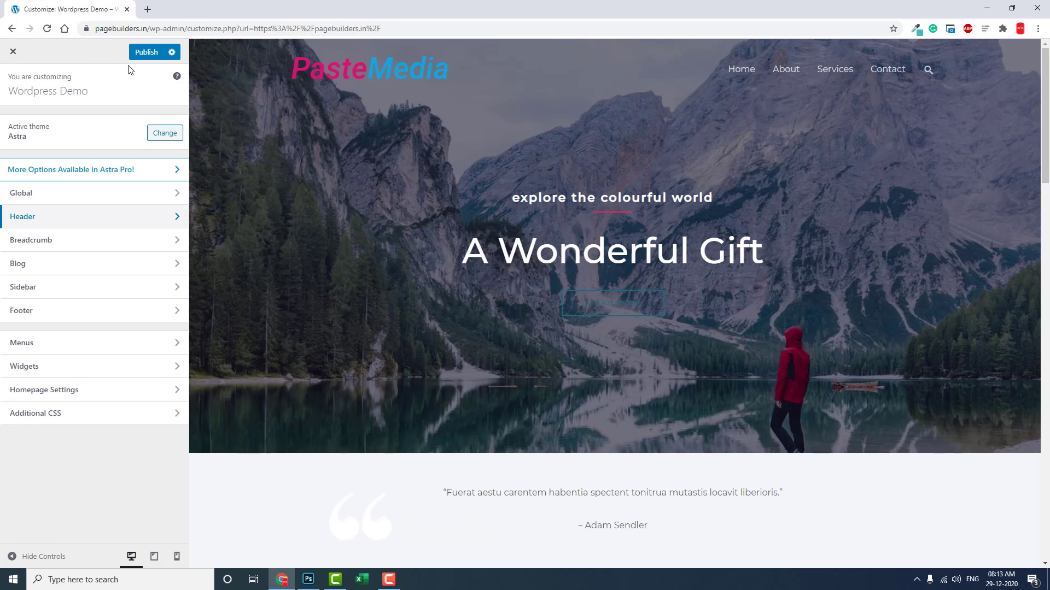
- Publish the logo changes and close the customizer to show the live homepage
left_click(145, 53)
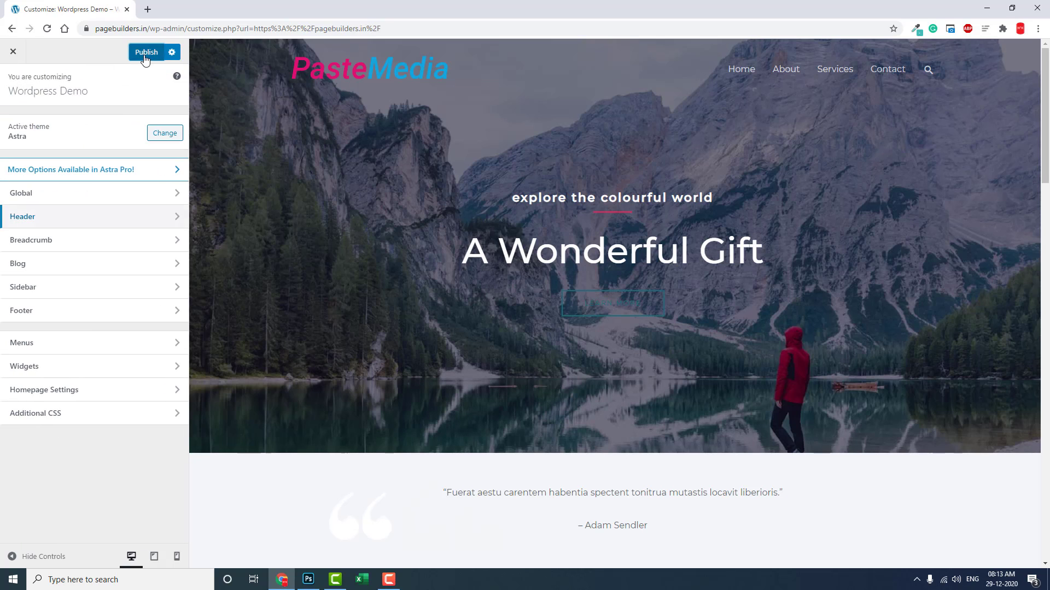
left_click(14, 53)
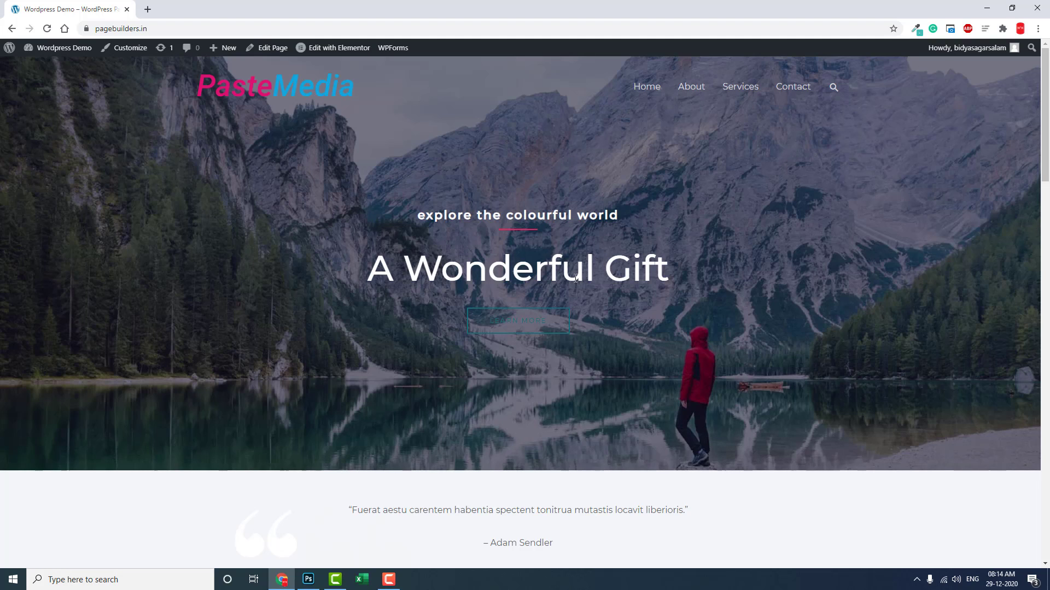
left_click_drag(420, 216, 604, 268)
left_click(703, 250)
left_click_drag(360, 270, 704, 254)
left_click(703, 253)
left_click_drag(328, 262, 659, 241)
left_click(202, 255)
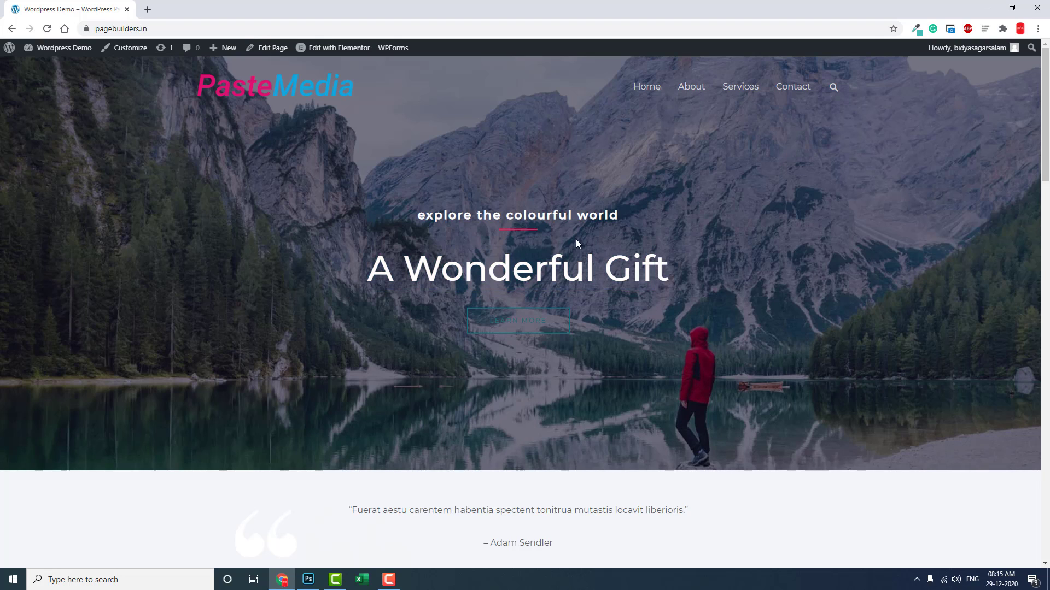